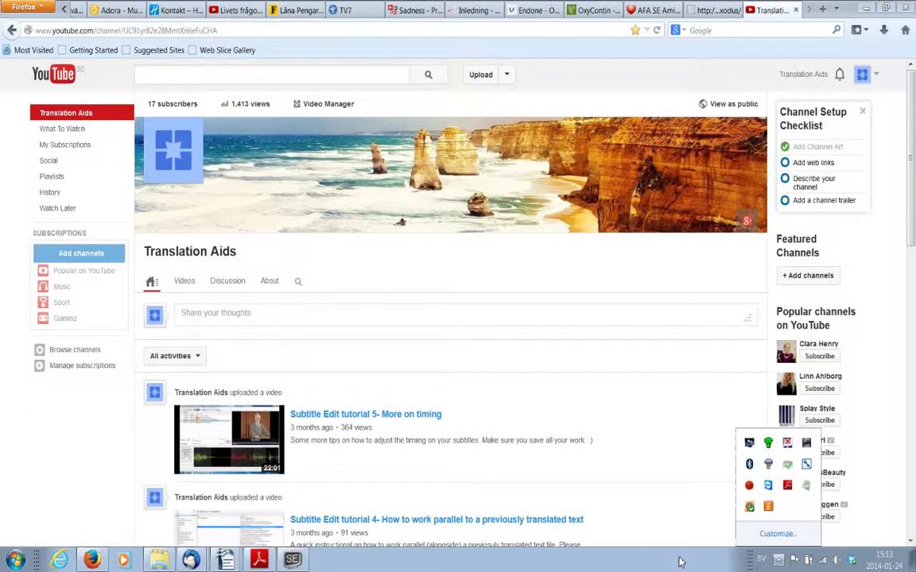
- Dismiss the hidden notification icons popup and clear the highlight on the channel title
left_click(673, 540)
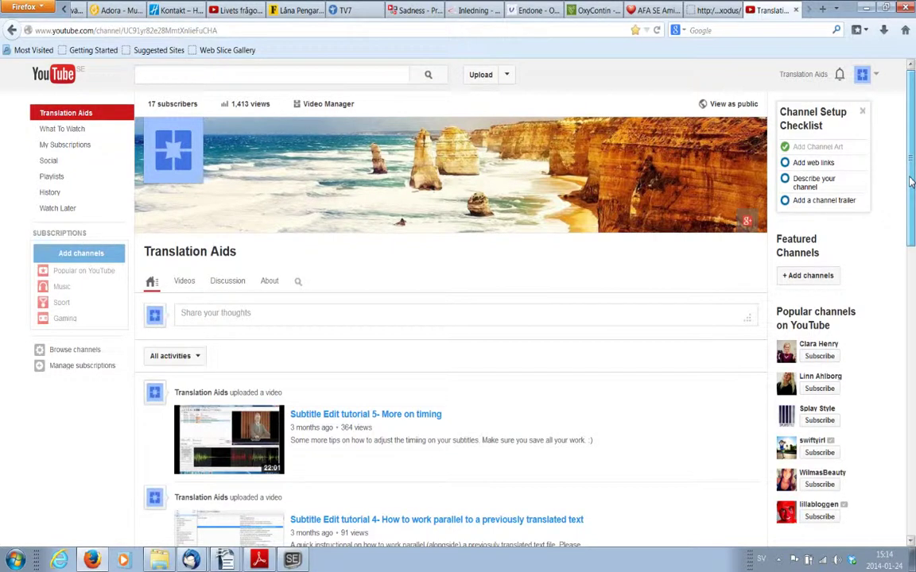
left_click_drag(243, 253, 148, 255)
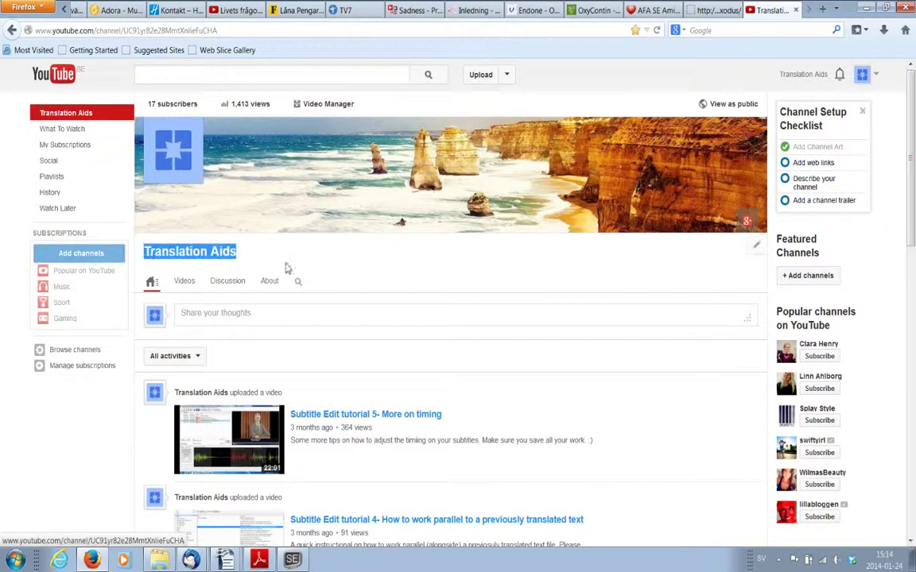
left_click(302, 242)
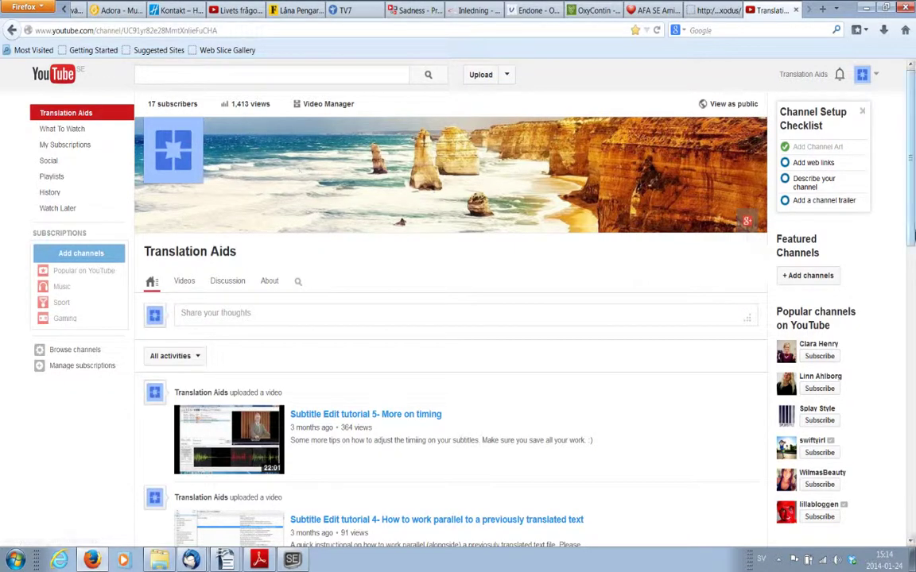
scroll(912, 262, "down", 2)
left_click_drag(913, 262, 913, 155)
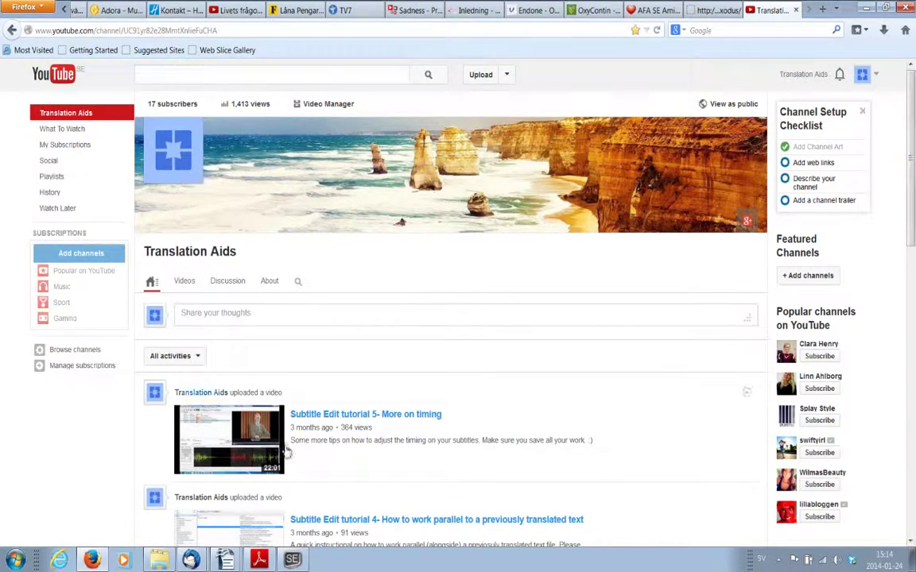
- Start a new empty subtitle in Subtitle Edit, discarding the open SRT's unsaved changes
left_click(293, 560)
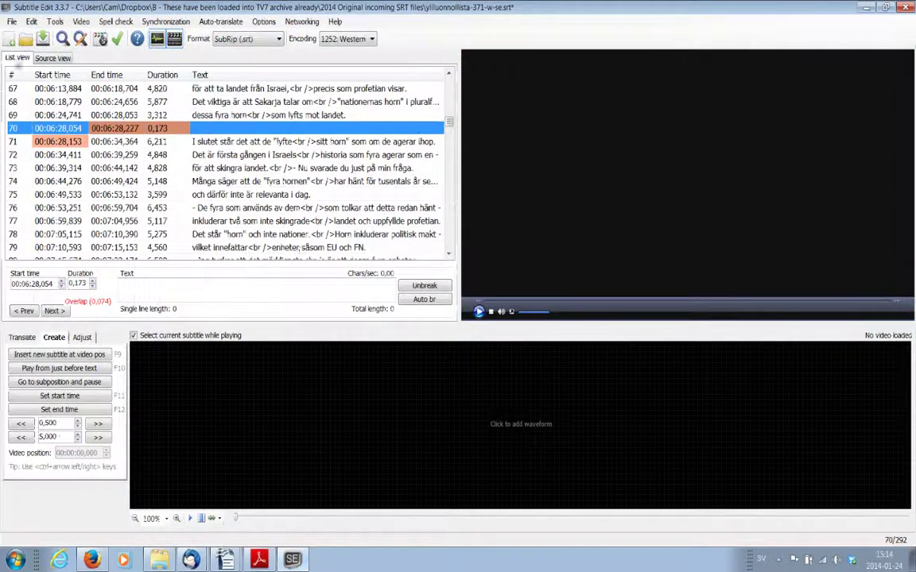
left_click(12, 23)
left_click(27, 34)
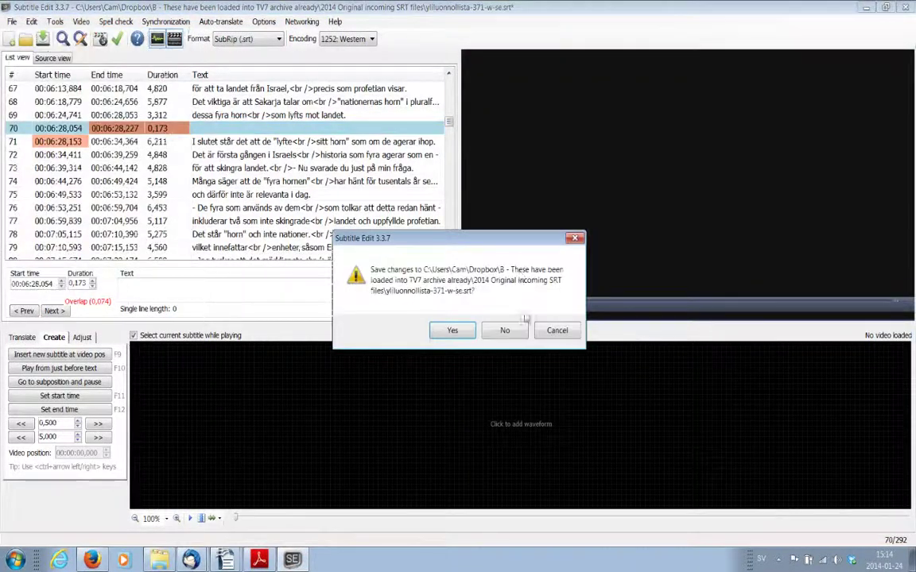
left_click(503, 329)
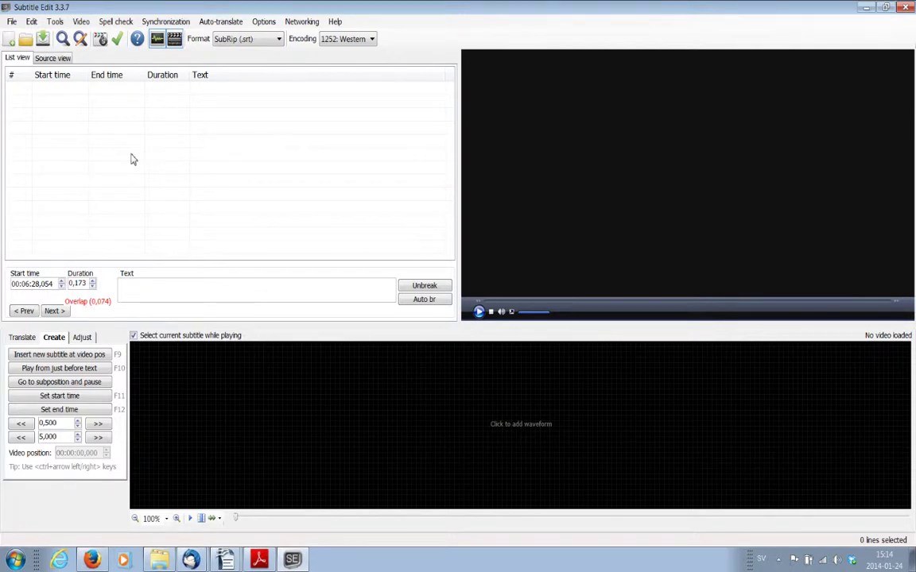
left_click(159, 562)
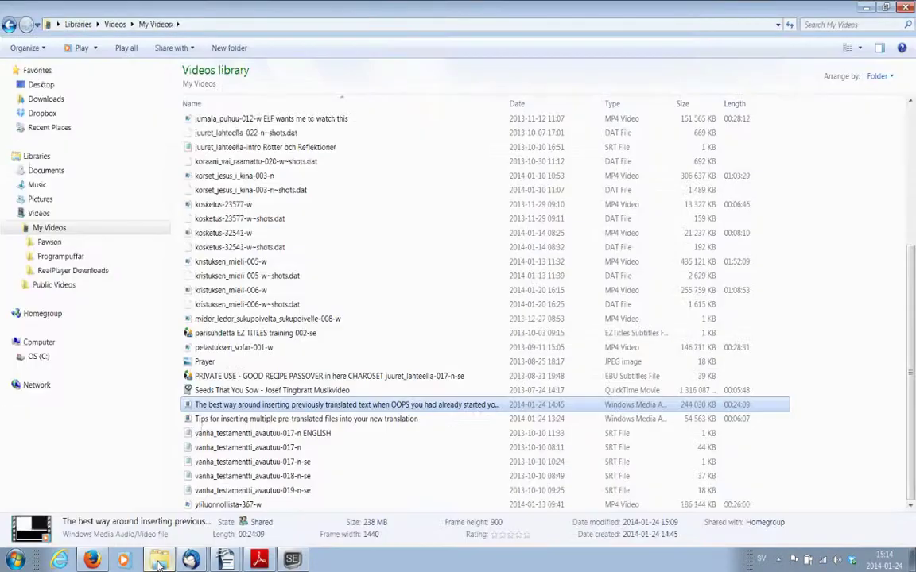
- Open 'Sid Roth REKLAM gällande SidRoth hemsidan' from Documents > Translation > Regular program intro & ad translations
left_click(46, 170)
double_click(220, 164)
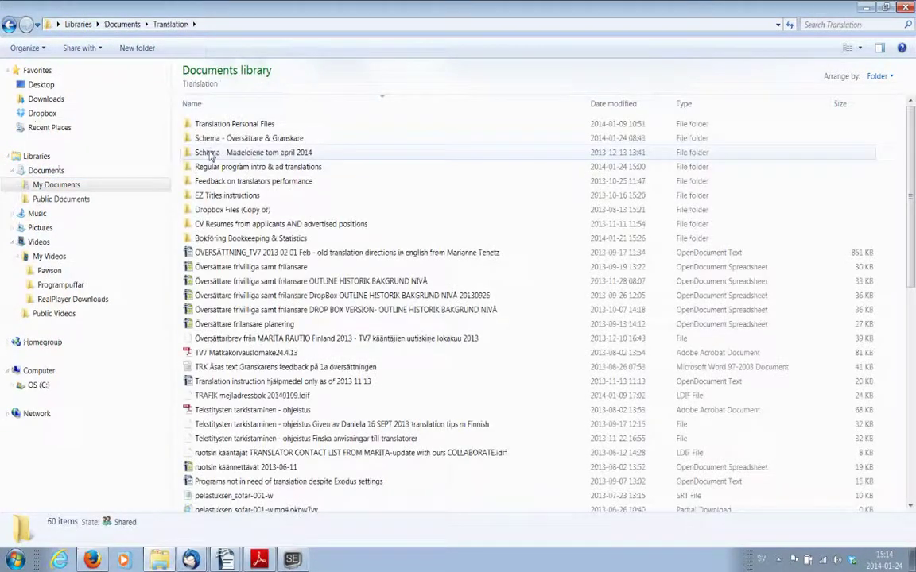
double_click(213, 166)
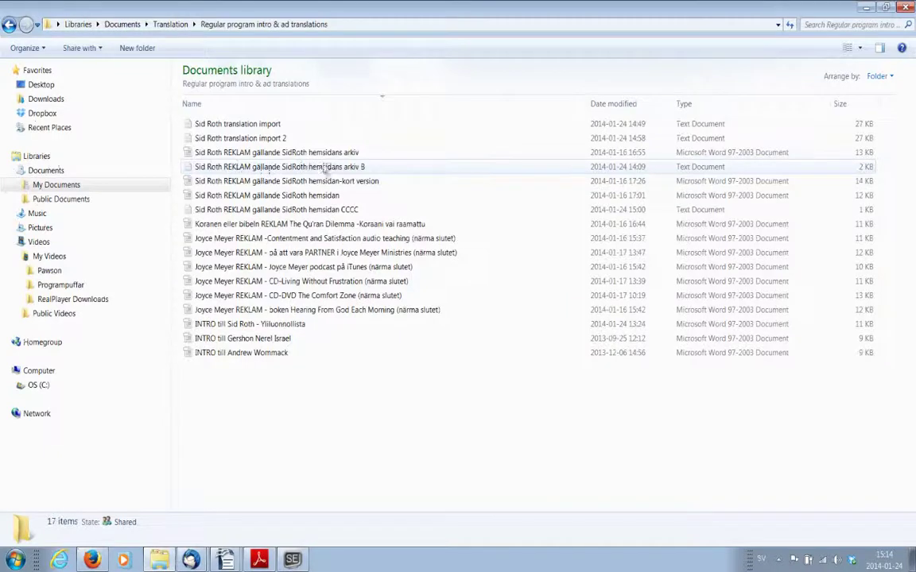
left_click(262, 199)
double_click(261, 199)
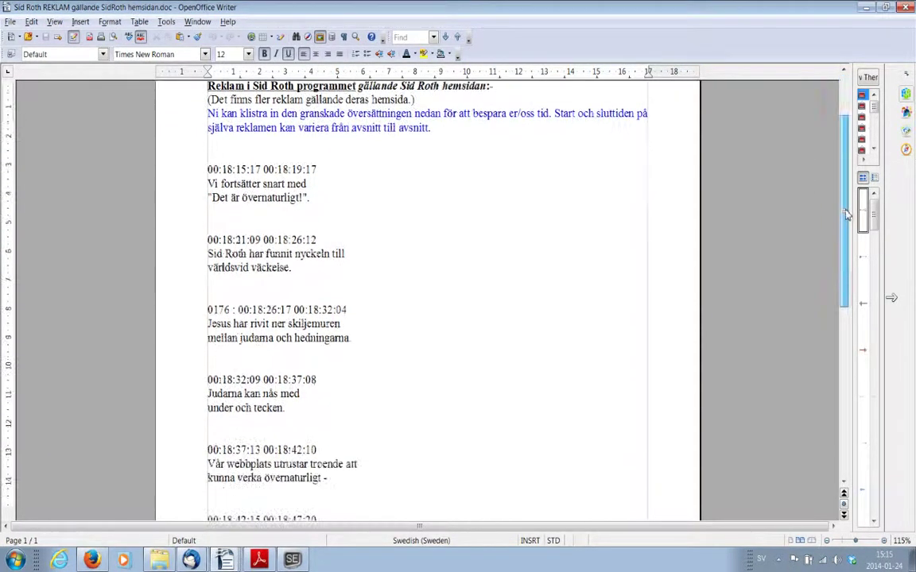
- Delete the heading and introductory paragraphs so the text begins at timecode 00:18:15:17
left_click_drag(479, 225, 32, 132)
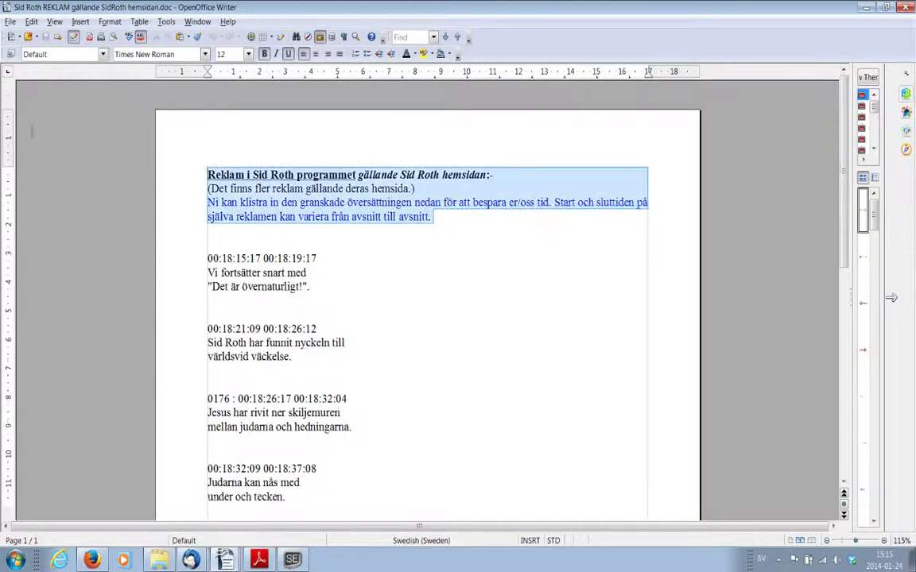
key("Delete")
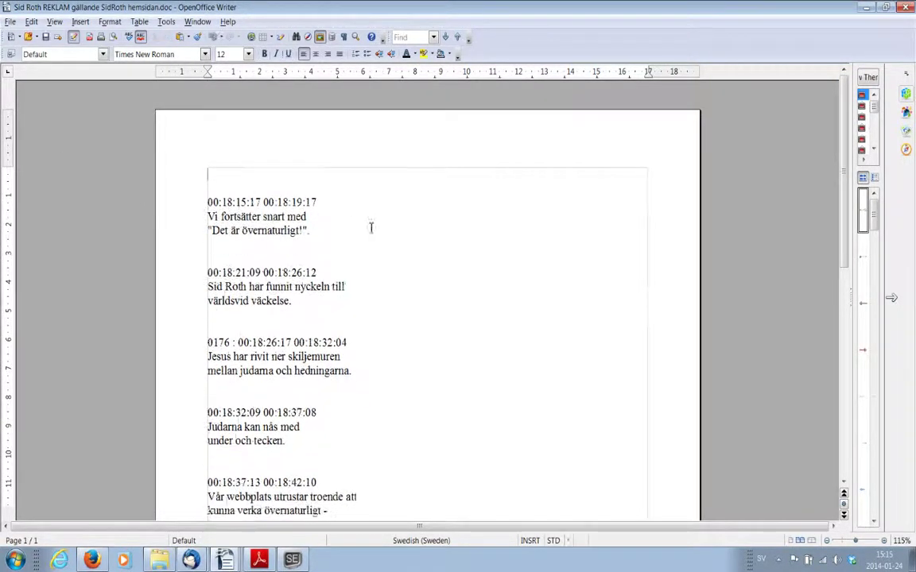
- Save the document as plain text 'Import 1 Sid Roth.txt', keeping the Text format
left_click(11, 21)
left_click(38, 123)
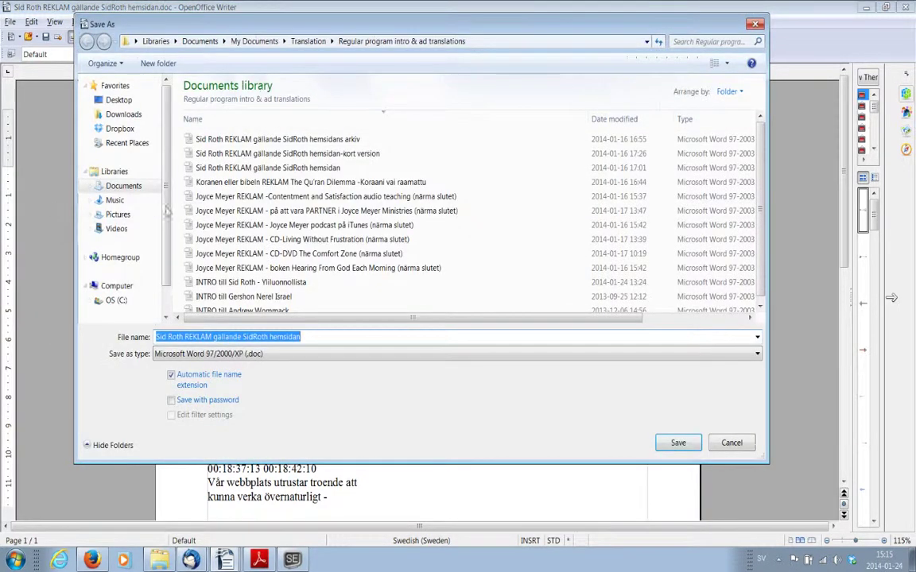
left_click(759, 356)
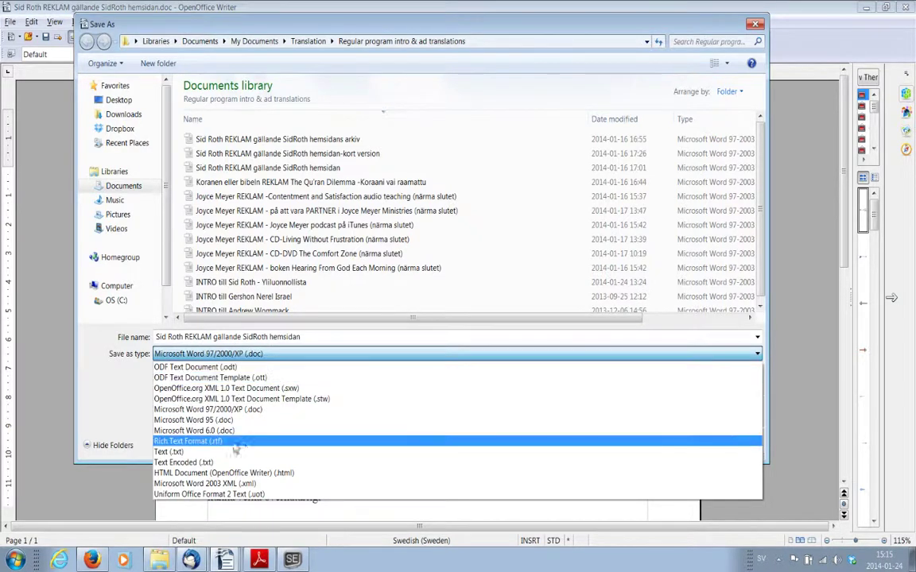
left_click(175, 452)
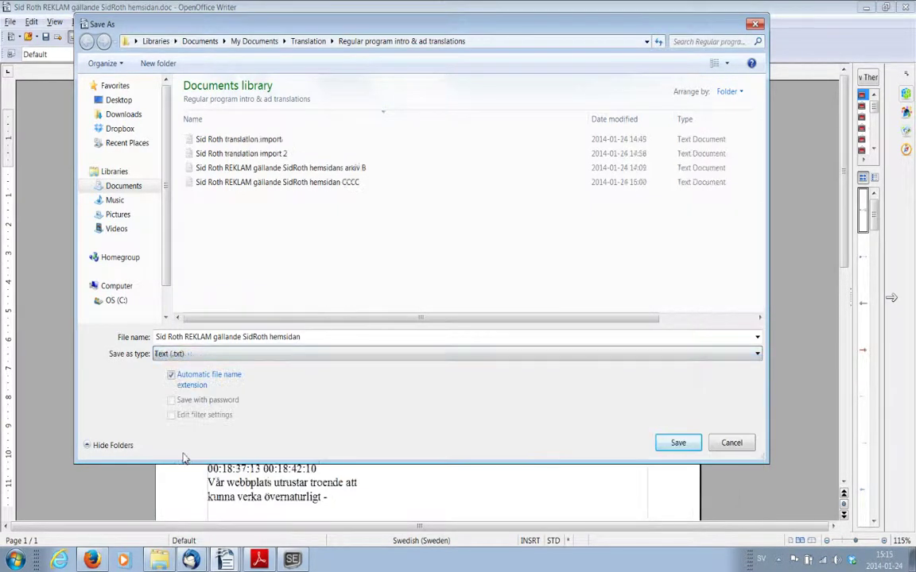
left_click(311, 337)
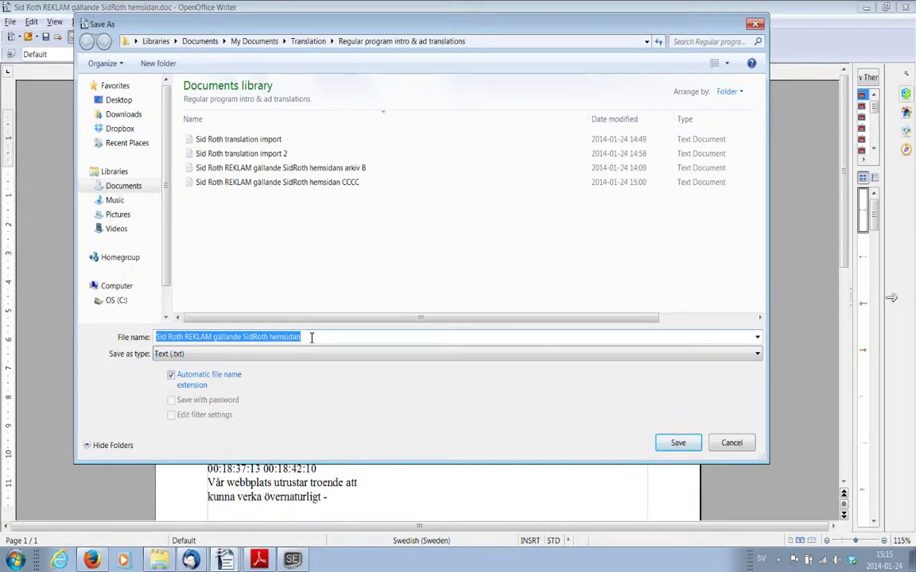
type("IMpor")
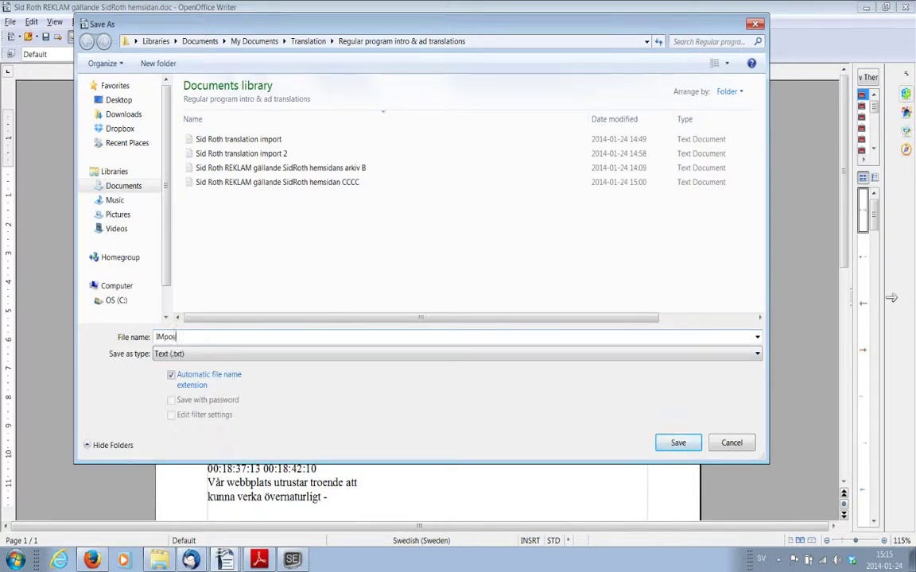
key("BackSpace")
type("mport 1 Sid Roth")
left_click(688, 444)
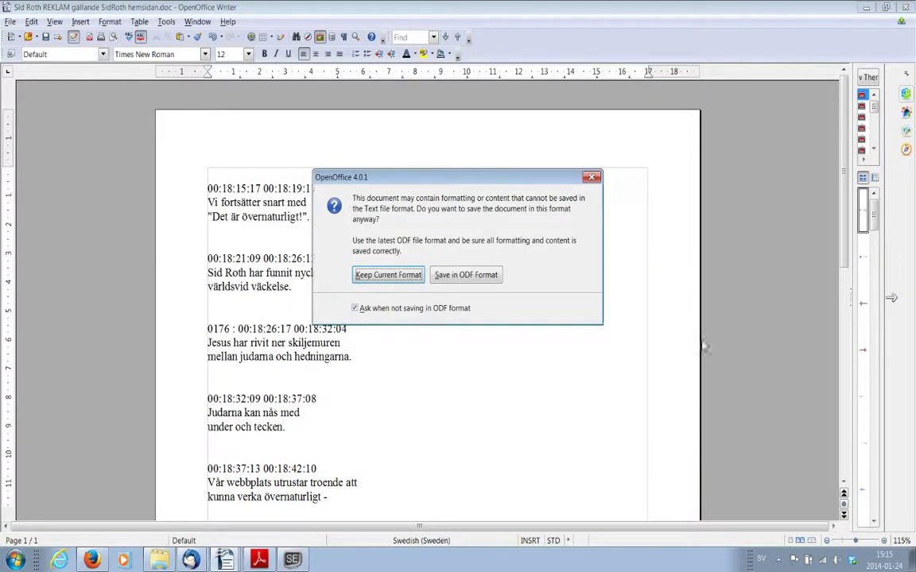
left_click(371, 275)
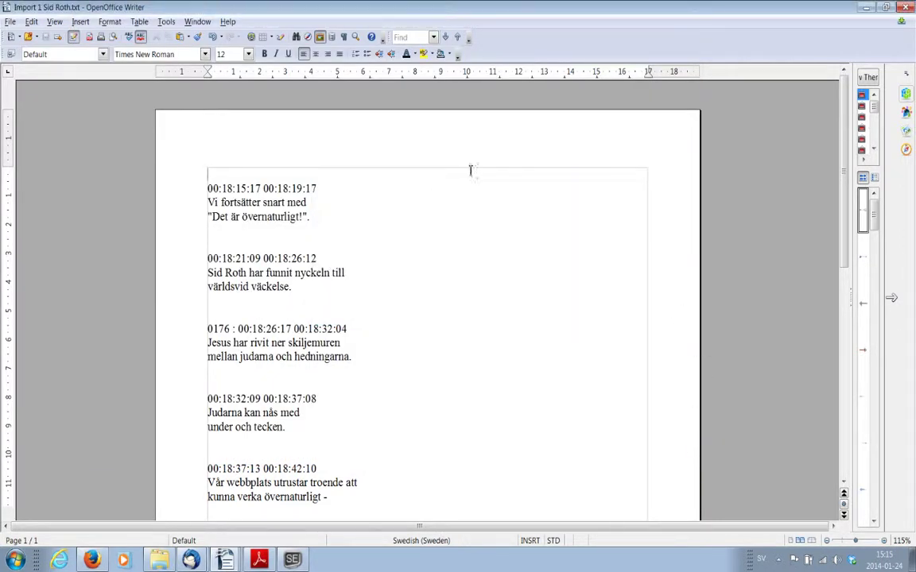
scroll(845, 151, "down", 1)
scroll(811, 317, "down", 5)
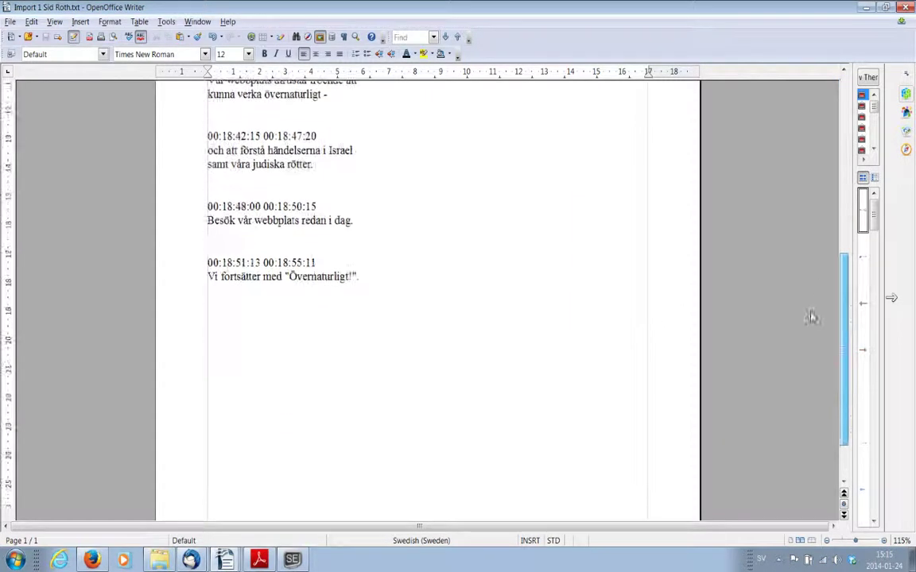
scroll(812, 317, "up", 6)
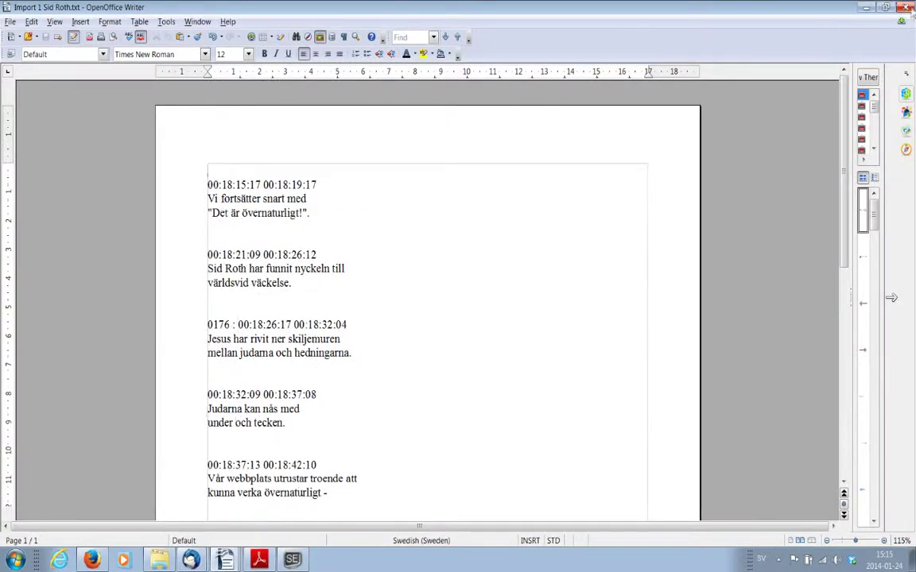
- Check the folder for the new 'Import 1 Sid Roth' file, then return to Subtitle Edit
left_click(158, 559)
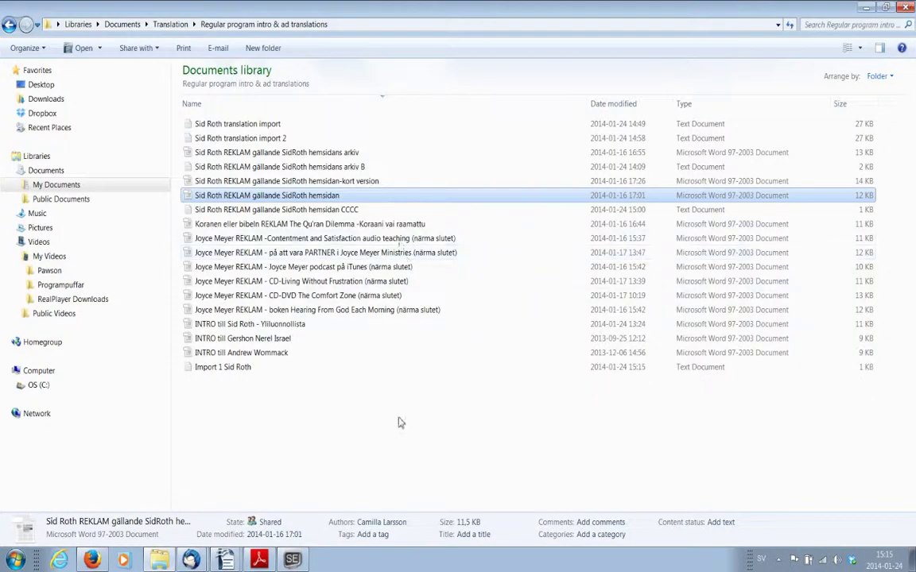
left_click(292, 559)
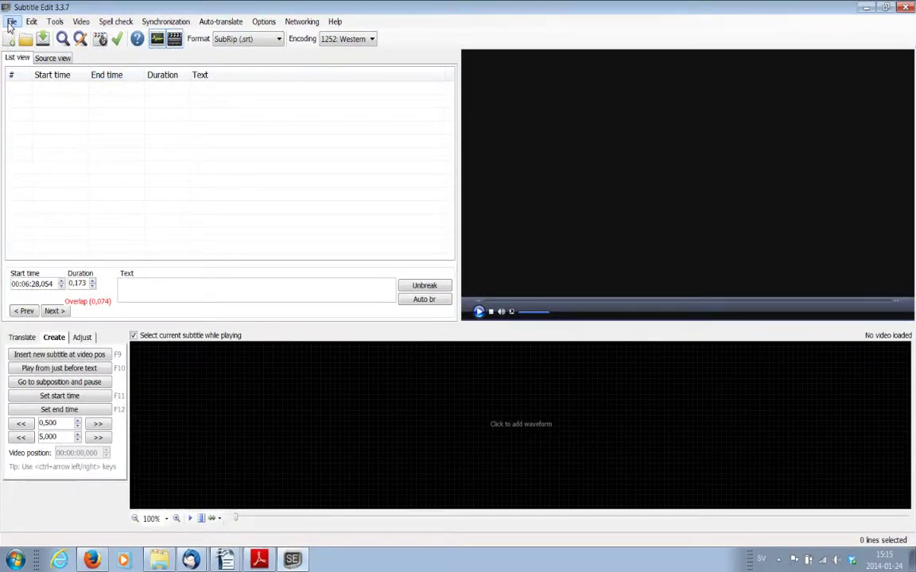
- Reopen the subtitle file yliluonnollista-371-w-se.srt in Subtitle Edit
left_click(11, 22)
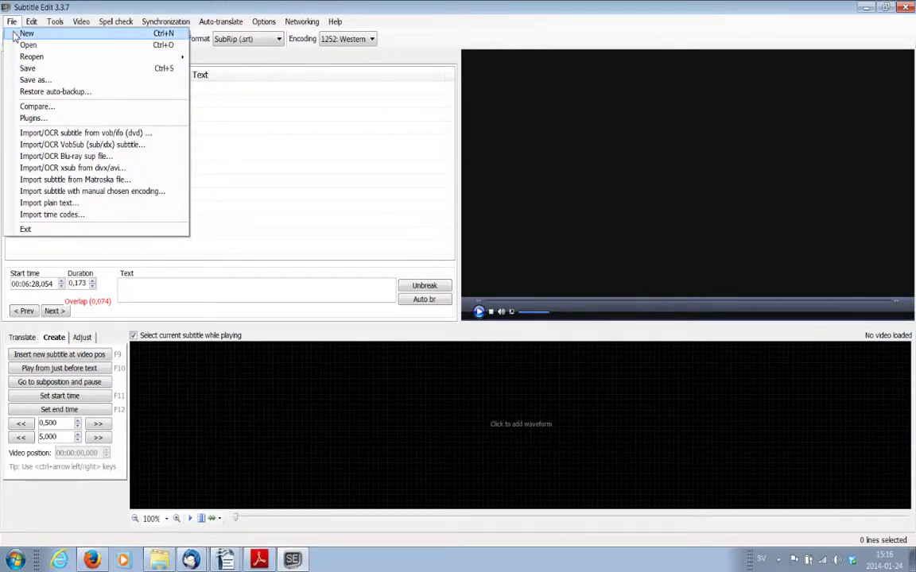
left_click(28, 44)
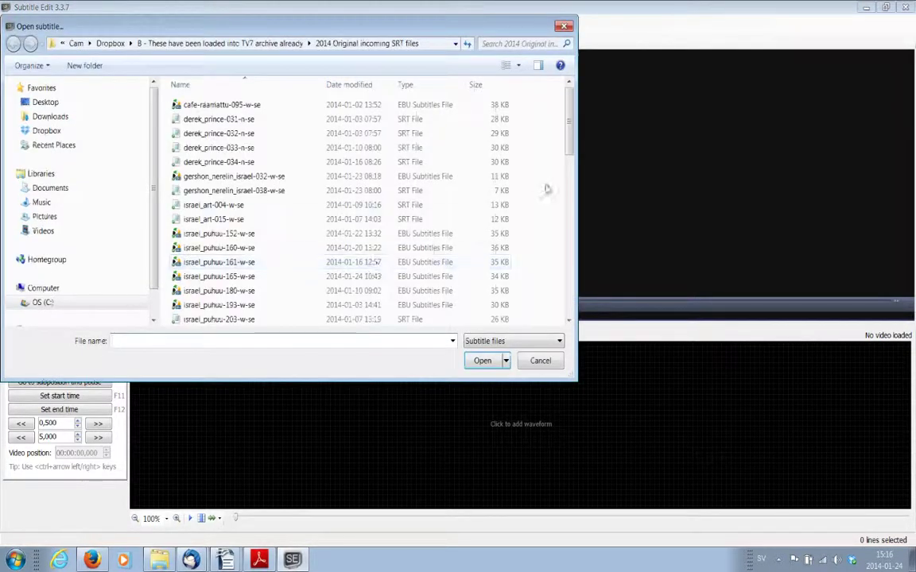
left_click_drag(569, 132, 562, 333)
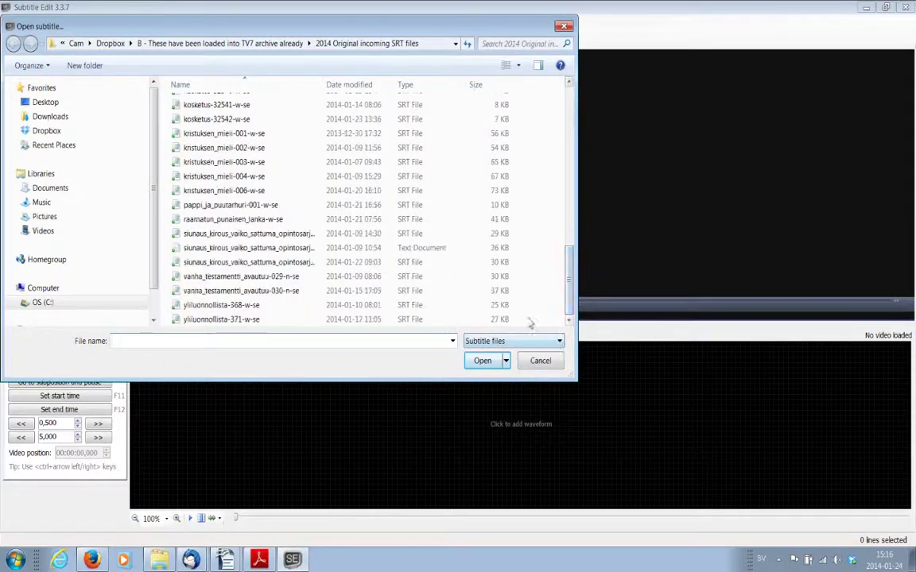
left_click(213, 320)
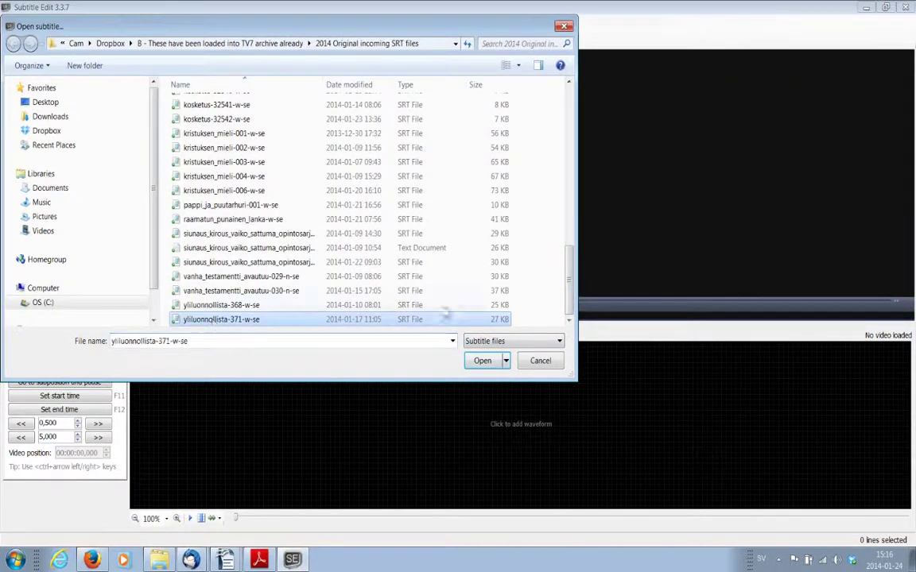
left_click(482, 360)
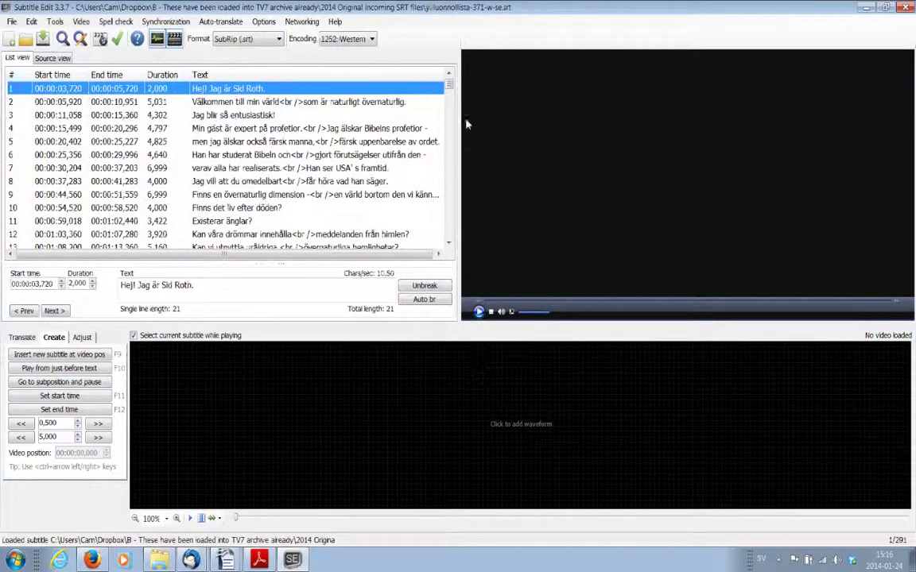
- Select the last subtitle, then scroll up and select line 72 as the insertion point
left_click_drag(448, 82, 450, 255)
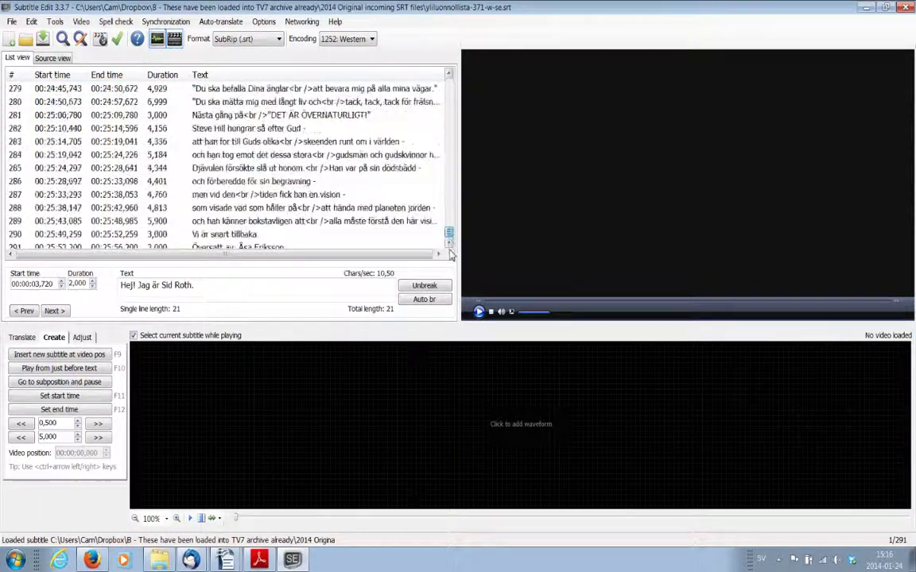
left_click(298, 248)
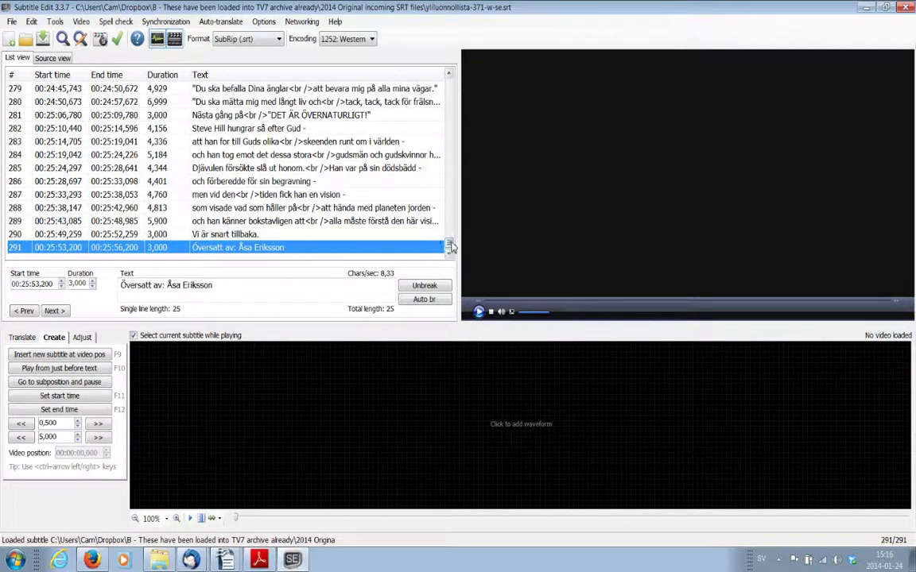
scroll(407, 70, "up", 1)
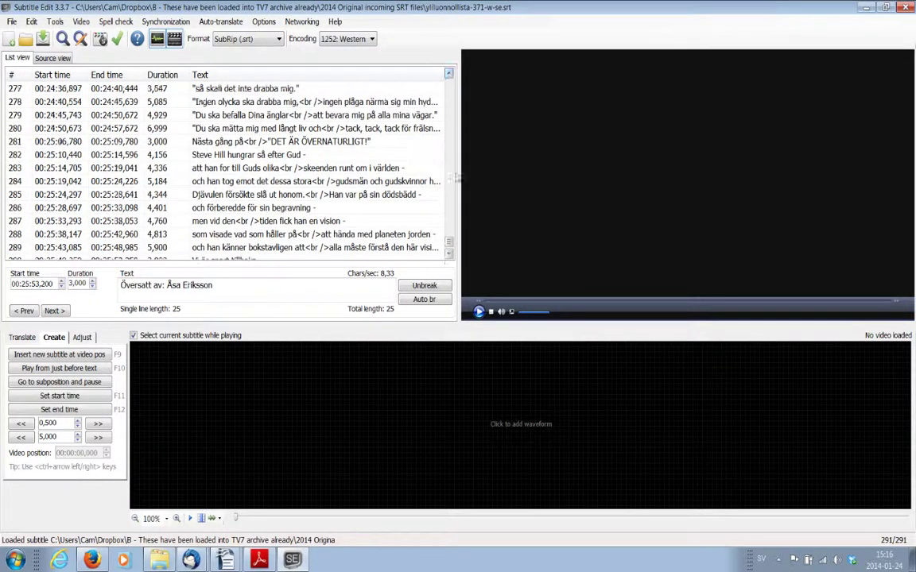
left_click_drag(449, 248, 450, 129)
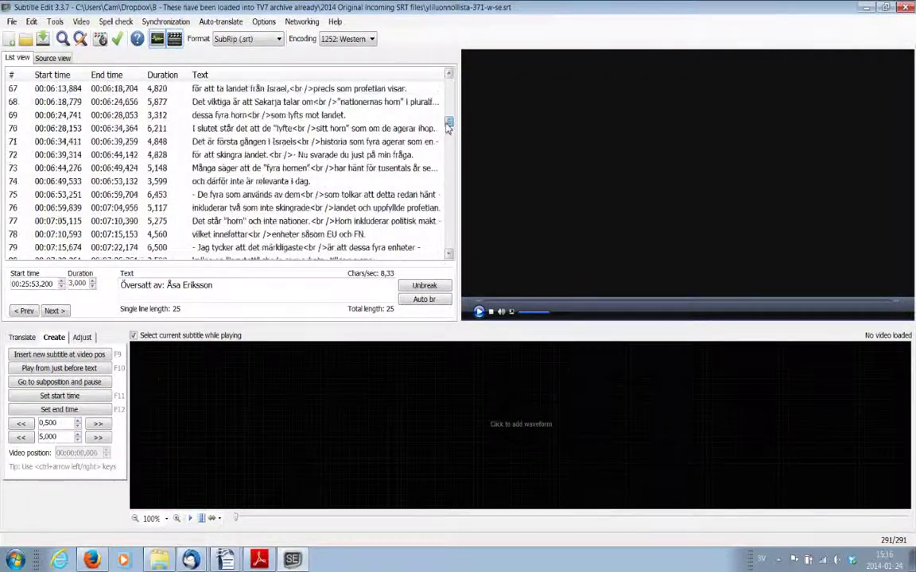
left_click(225, 157)
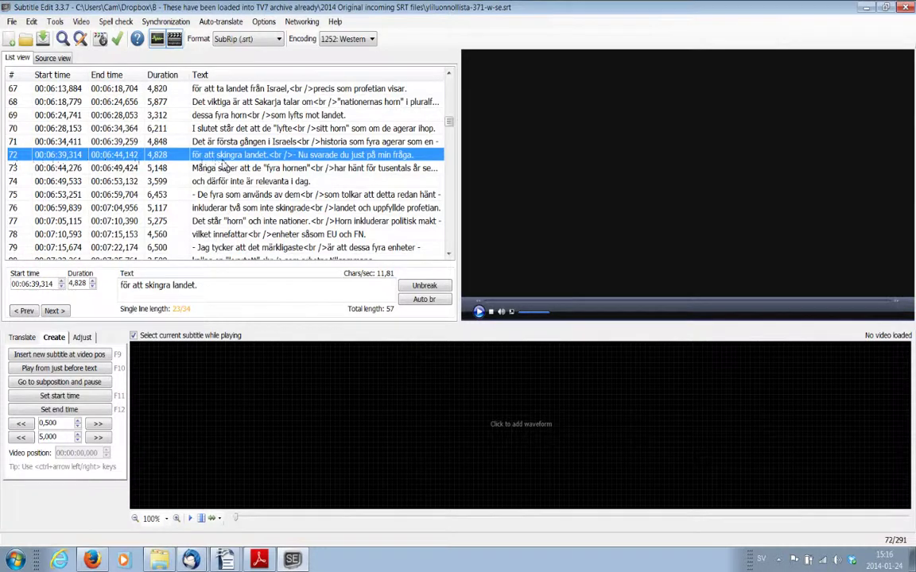
- Insert an empty subtitle after line 72 and select the new line 73
right_click(213, 158)
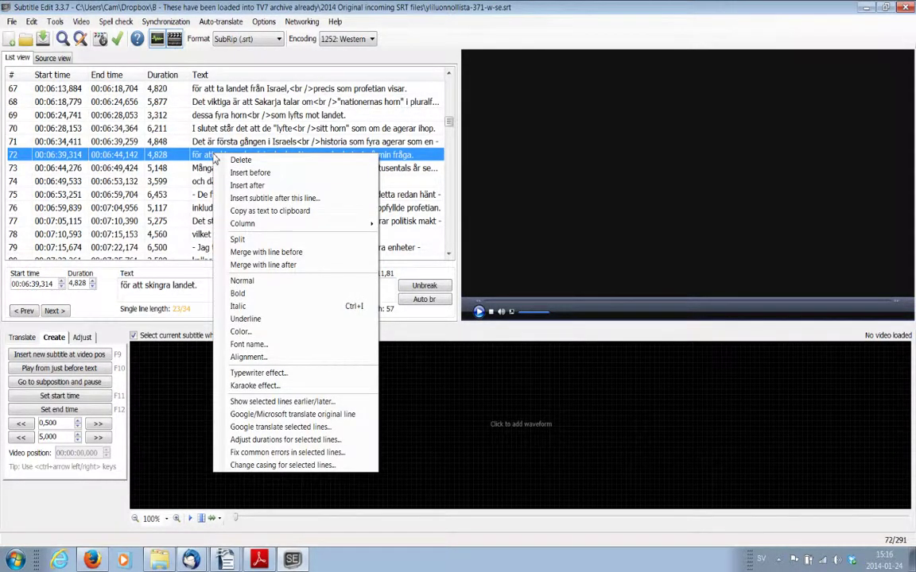
left_click(239, 186)
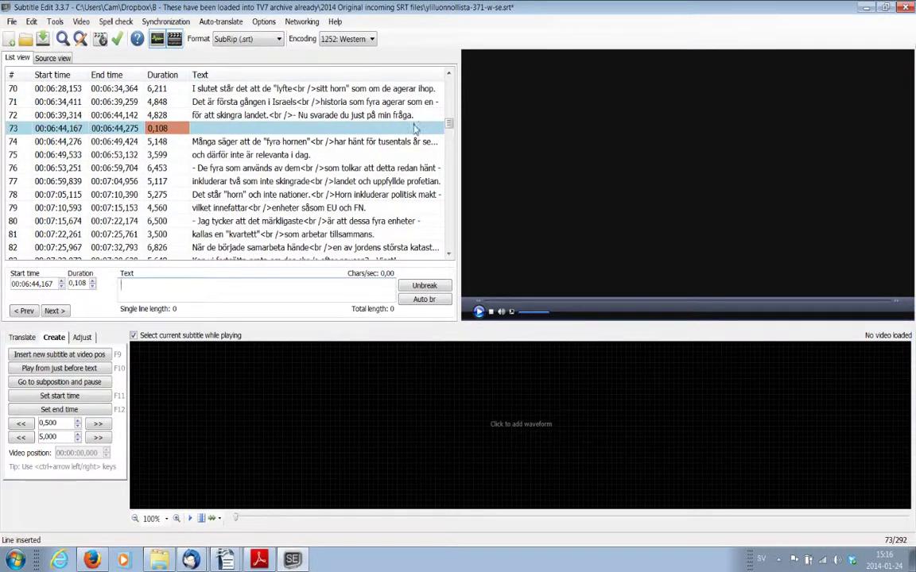
left_click(254, 129)
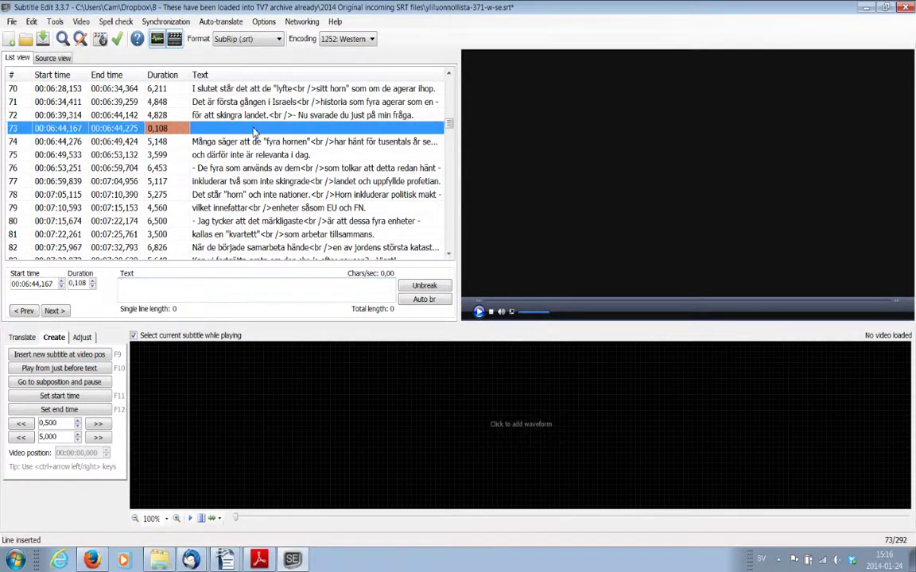
- From line 73's context menu, choose Column > Import text and shift cells down
right_click(213, 129)
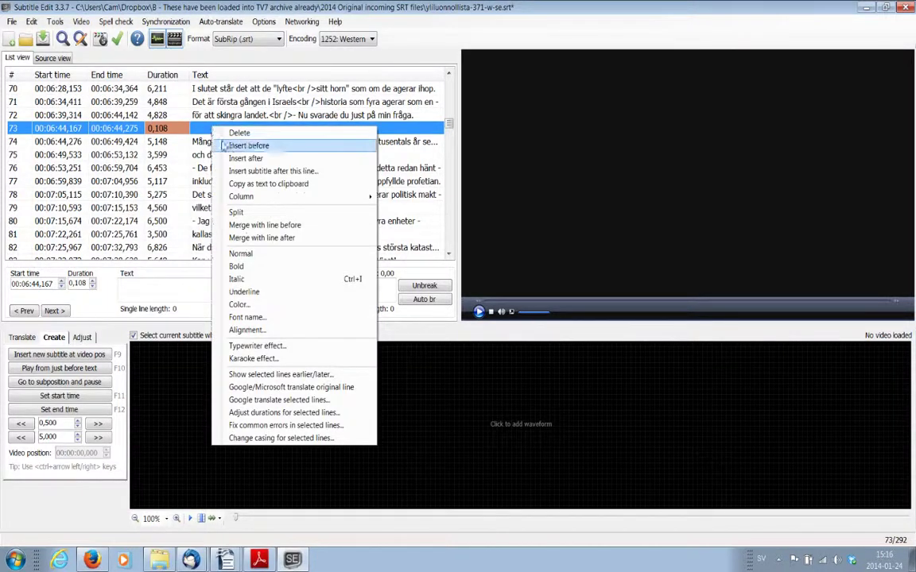
mouse_move(249, 198)
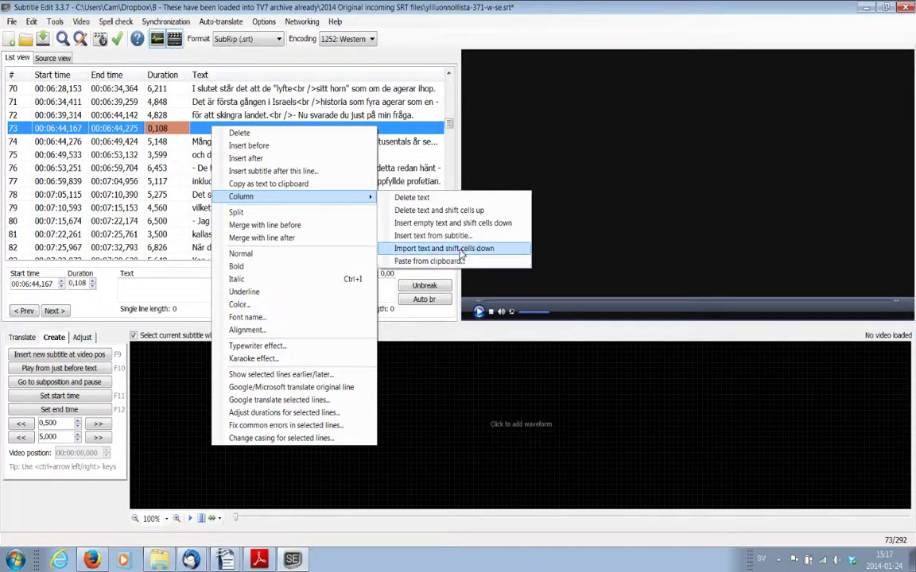
left_click(500, 254)
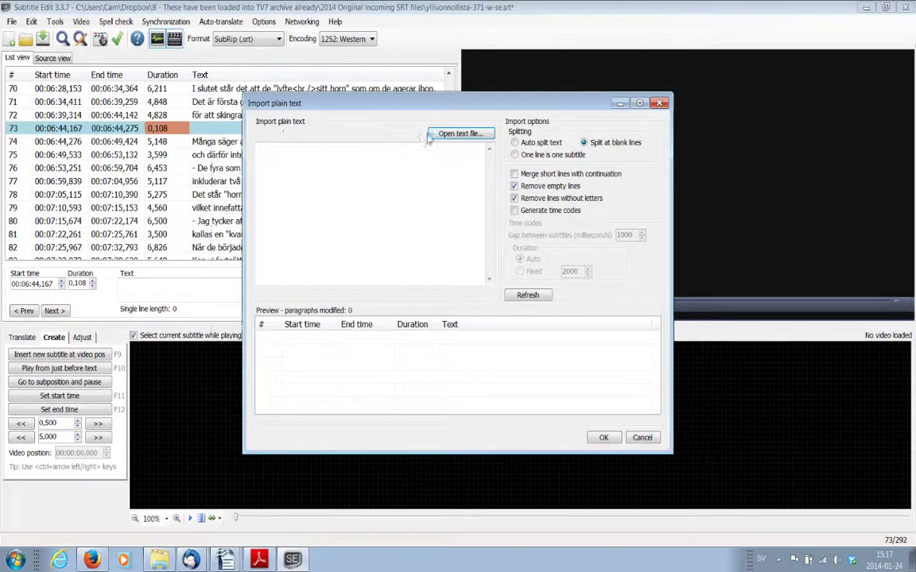
- Load 'Import 1 Sid Roth' from Documents > Translation > Regular program intro & ad translations
left_click(450, 135)
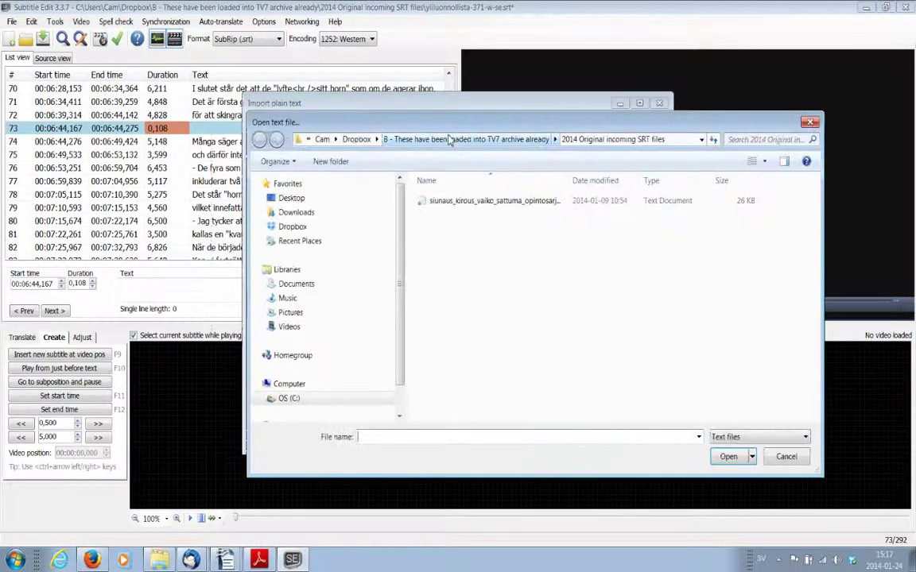
left_click(293, 285)
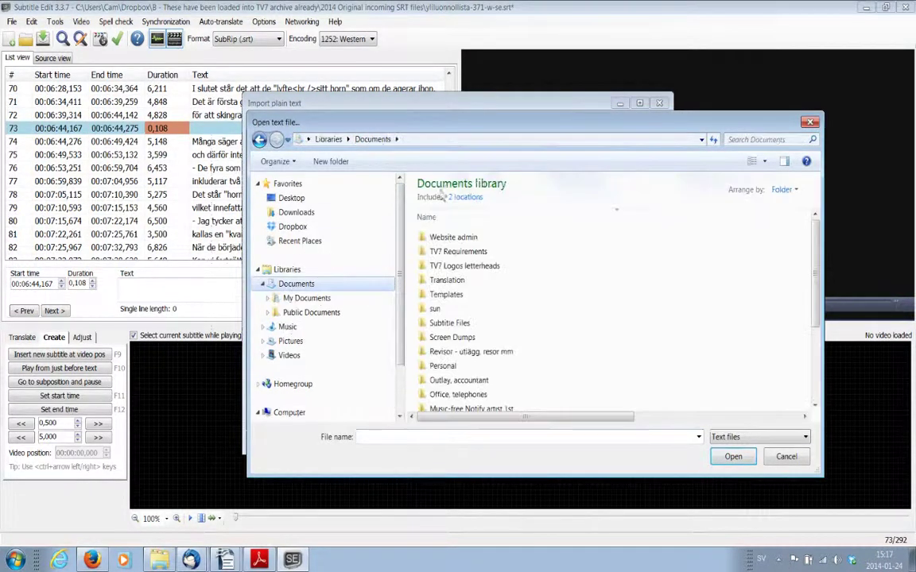
double_click(446, 283)
double_click(455, 285)
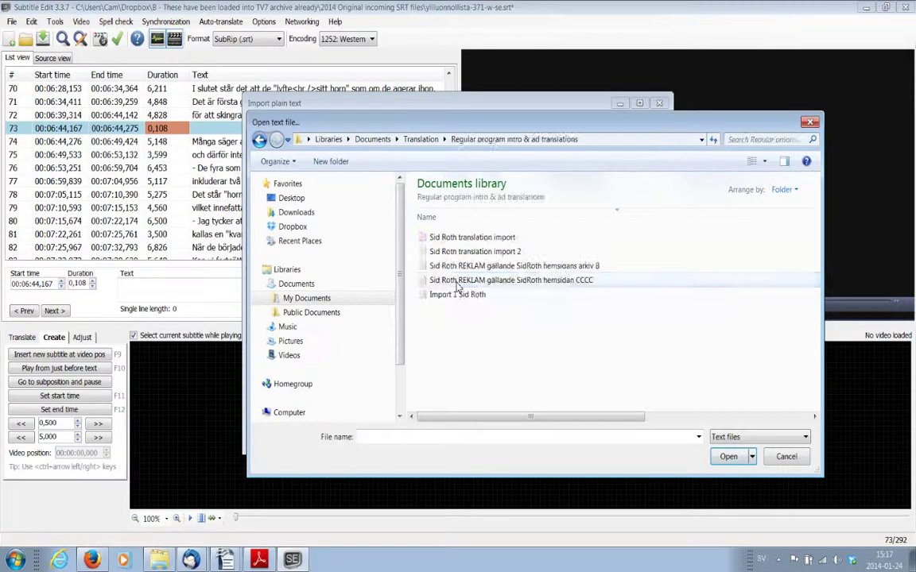
left_click(453, 296)
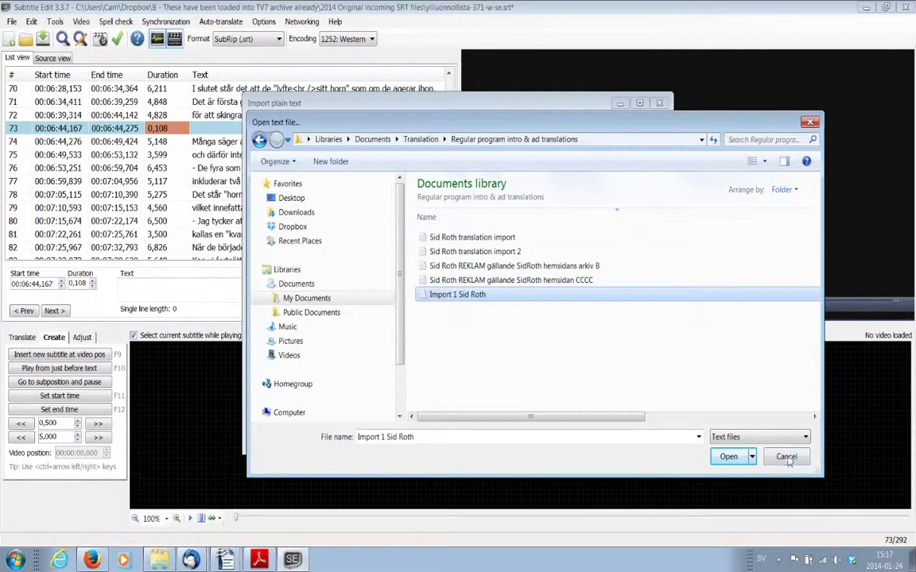
left_click(739, 459)
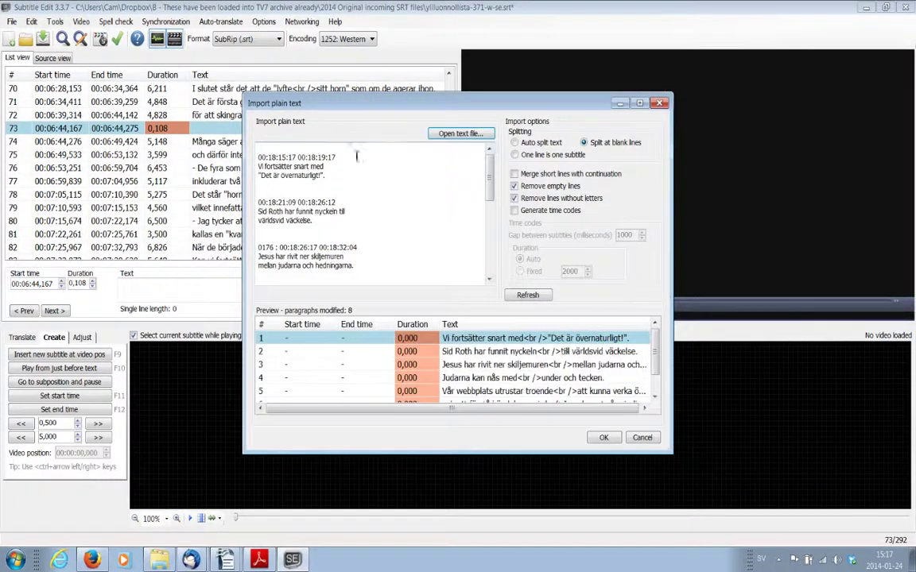
mouse_move(488, 180)
left_mouse_down()
mouse_move(488, 218)
mouse_move(488, 183)
left_mouse_up()
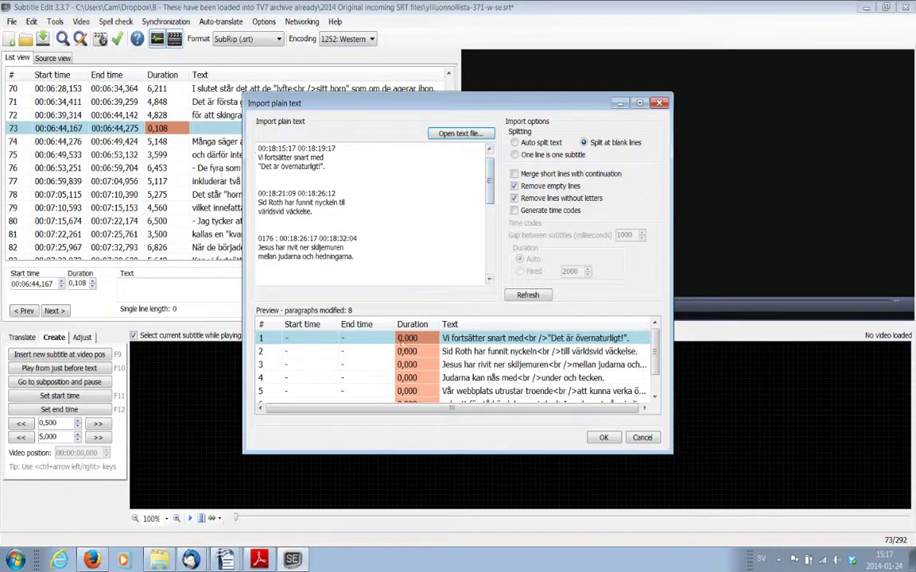
mouse_move(656, 350)
left_mouse_down()
mouse_move(658, 386)
mouse_move(657, 342)
left_mouse_up()
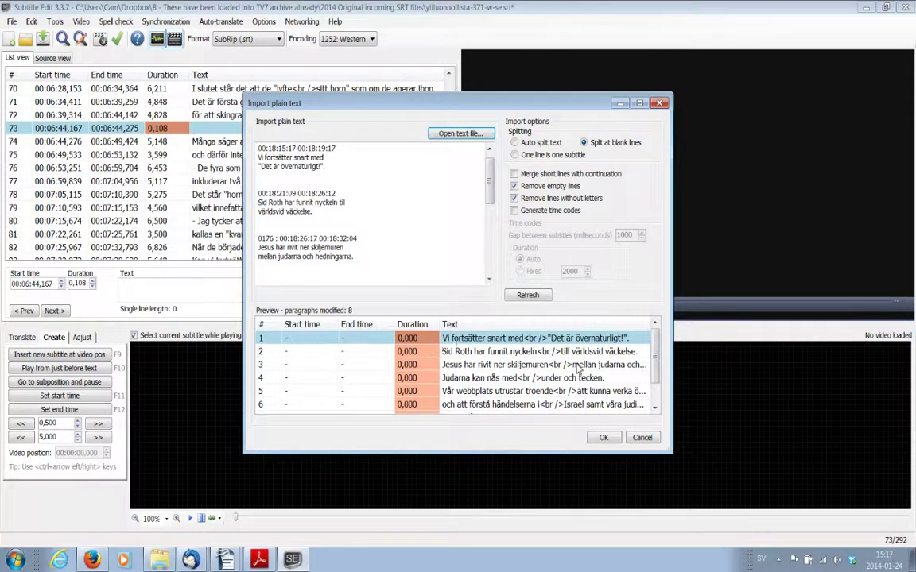
mouse_move(657, 350)
left_mouse_down()
mouse_move(656, 387)
mouse_move(666, 359)
left_mouse_up()
left_click(515, 198)
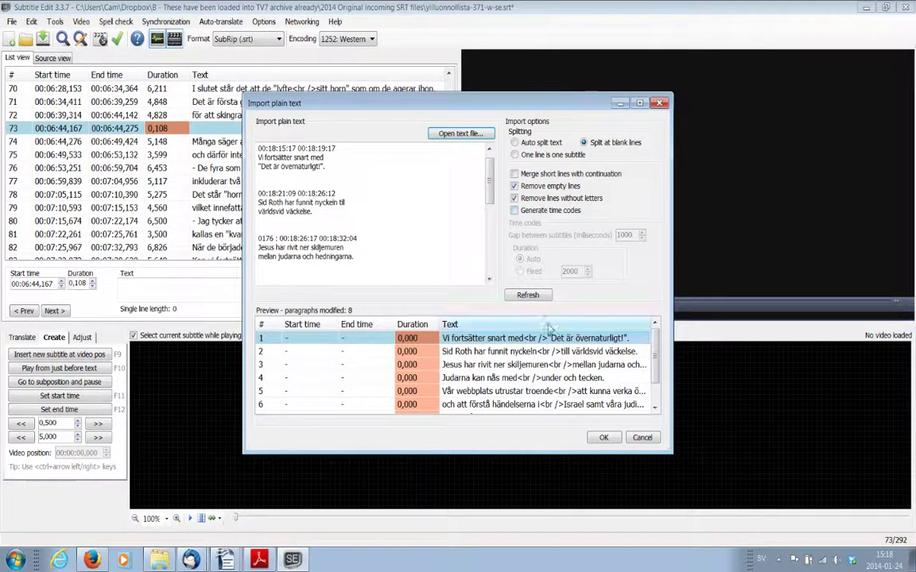
left_click(604, 438)
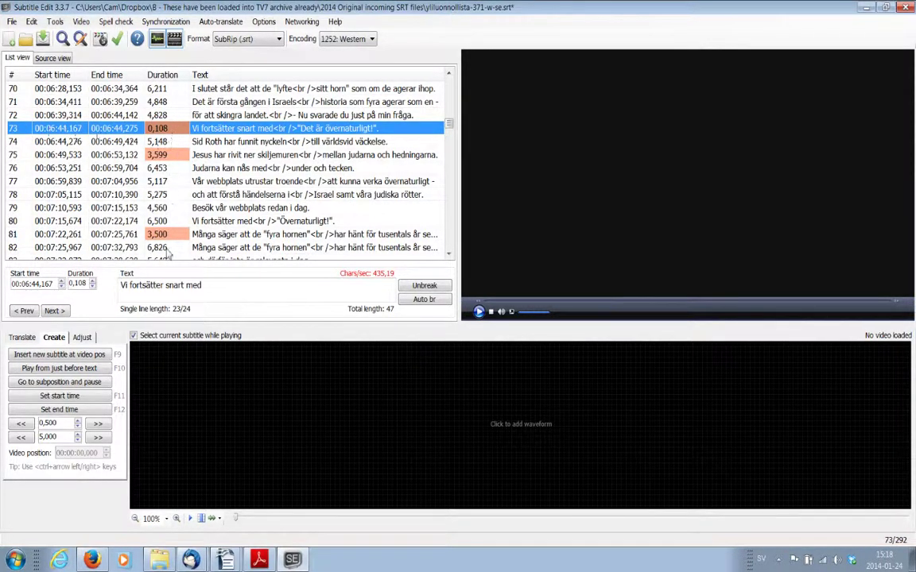
- Scroll down the subtitle list past the imported lines 73–80
left_click(449, 257)
left_click(450, 257)
left_click(449, 257)
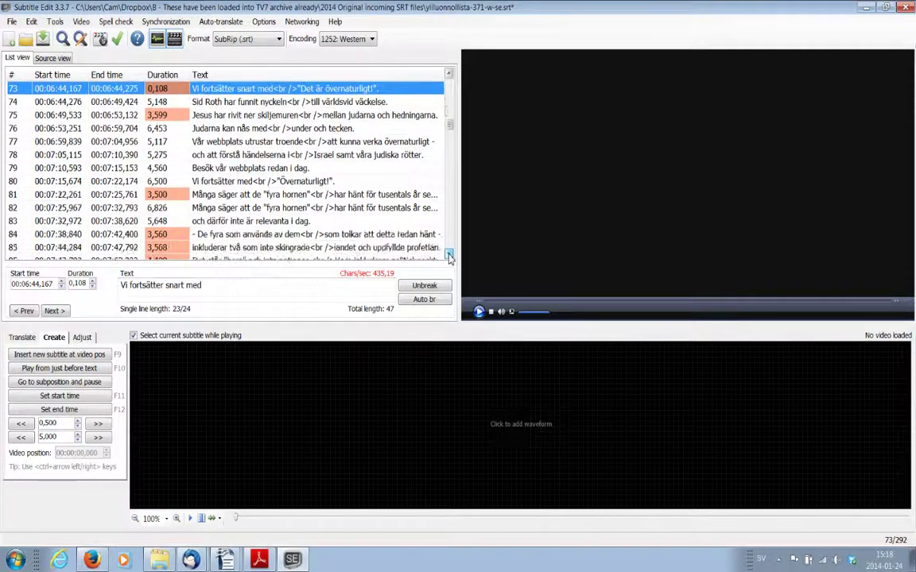
left_click(449, 257)
left_click(449, 256)
left_click(449, 256)
left_click(450, 256)
left_click(449, 256)
left_click(449, 256)
left_click(449, 256)
left_click(449, 256)
left_click(449, 256)
left_click(449, 256)
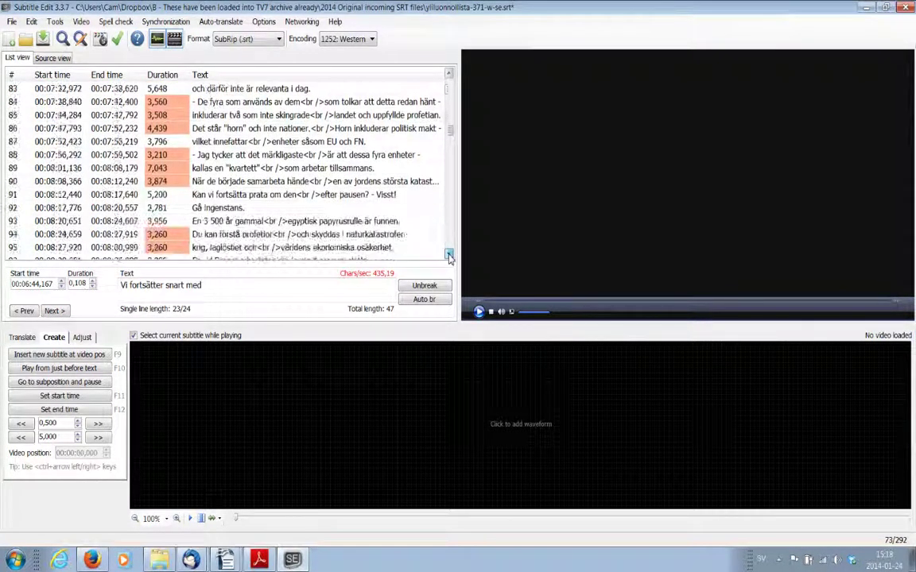
- Scroll back up and select line 72 to check its timing before the imported lines
left_click(450, 75)
left_click(450, 75)
double_click(450, 76)
double_click(450, 75)
left_click(450, 75)
double_click(450, 75)
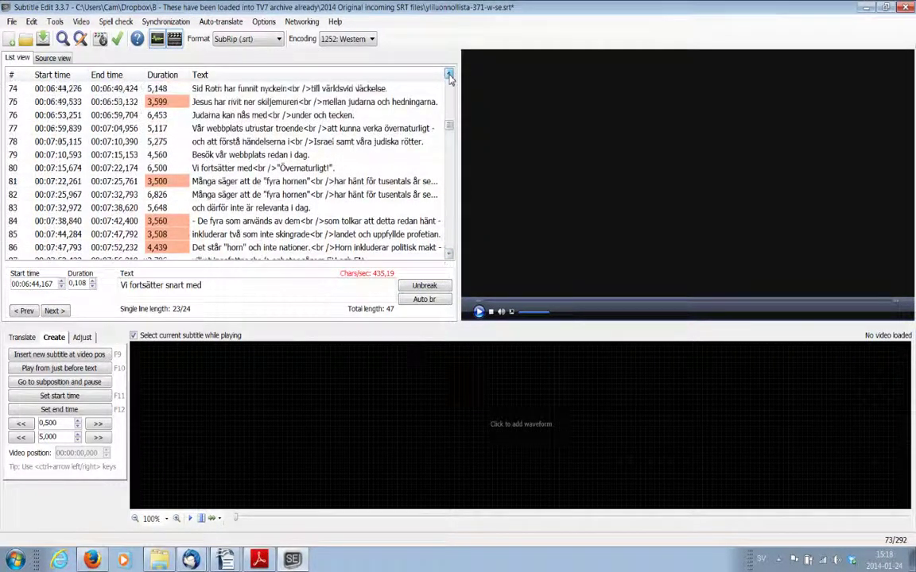
double_click(450, 75)
double_click(450, 75)
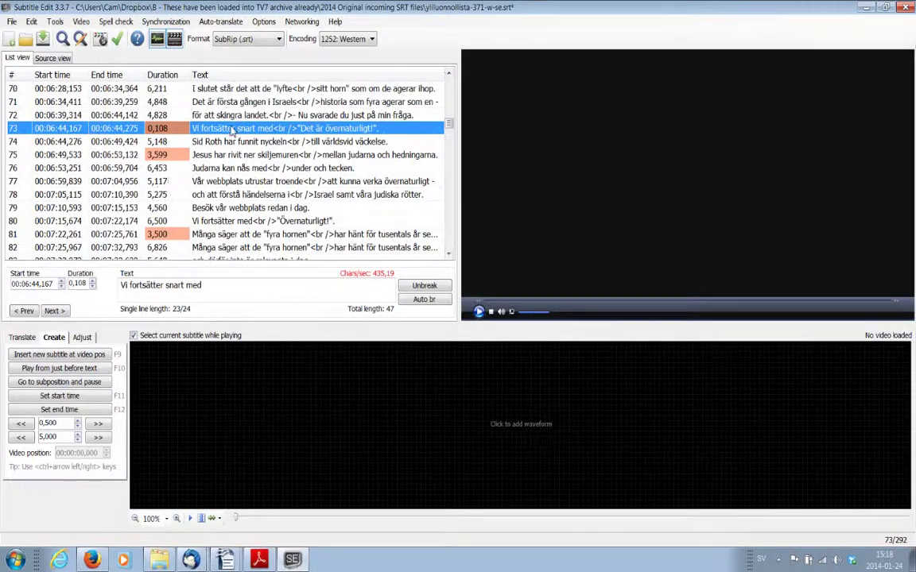
left_click(209, 114)
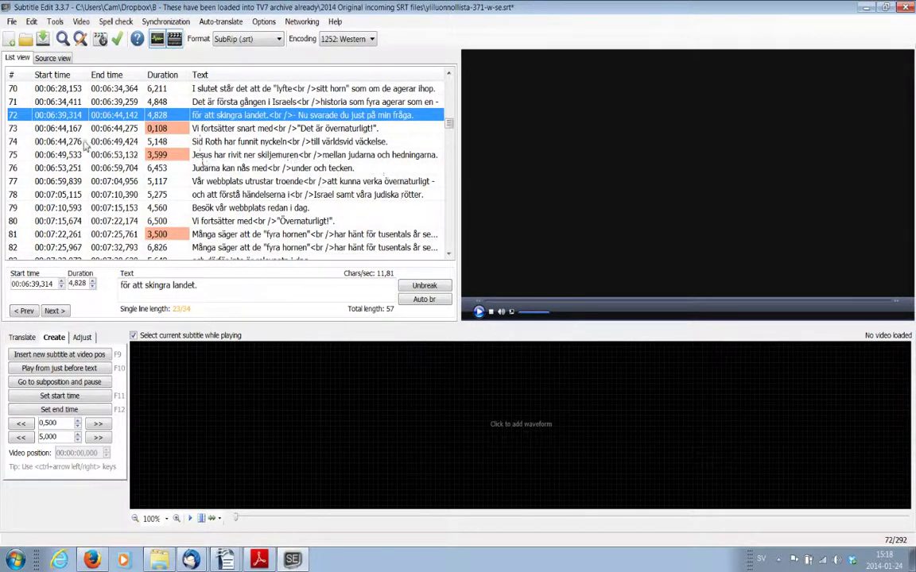
left_click(53, 131)
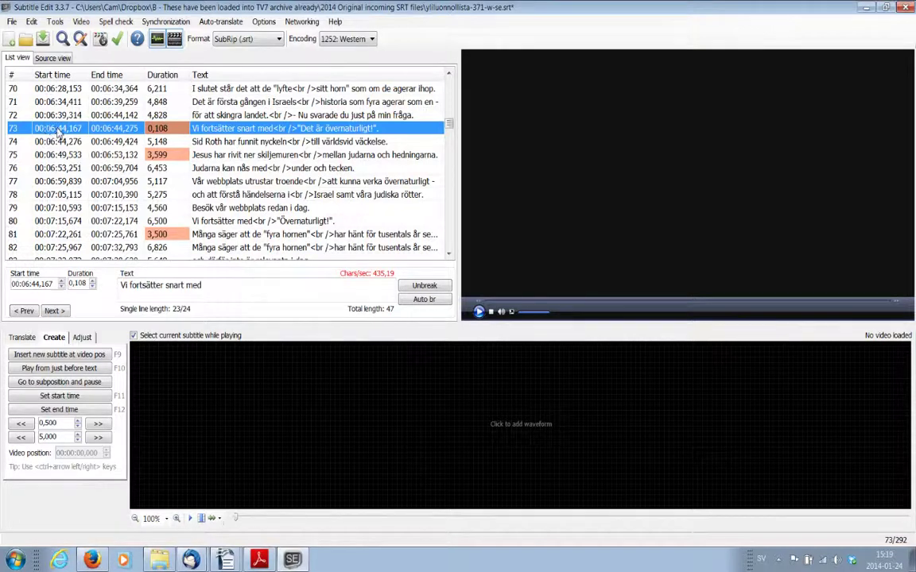
left_click(61, 287)
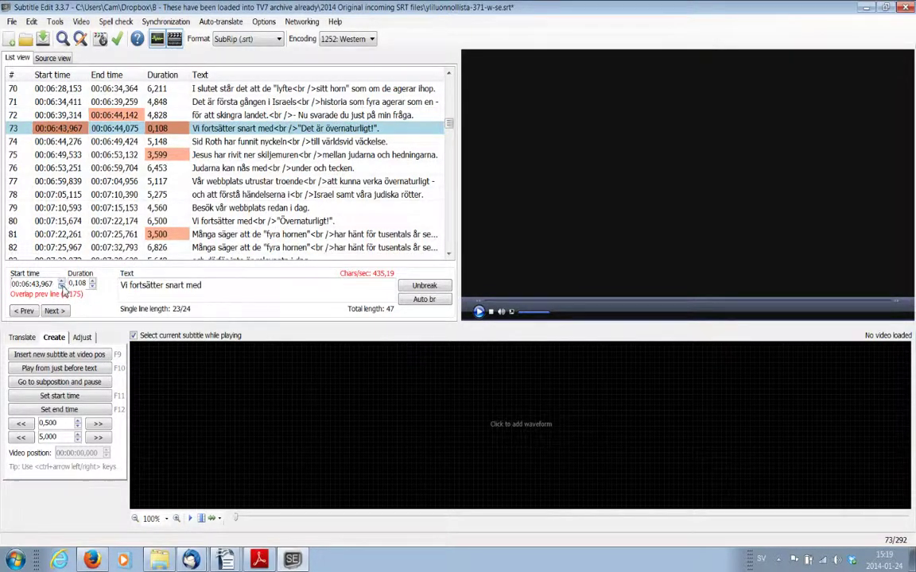
left_click(62, 284)
left_click(62, 287)
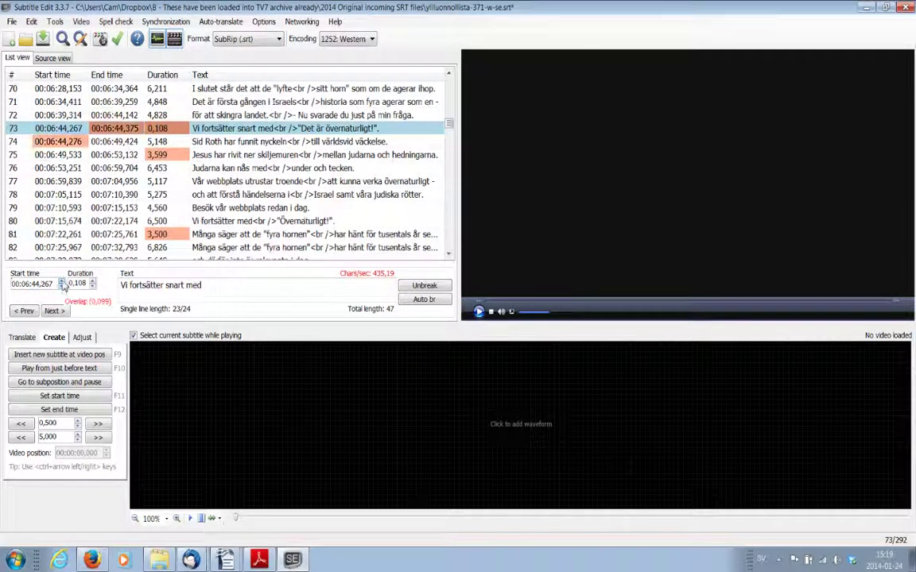
left_click(62, 283)
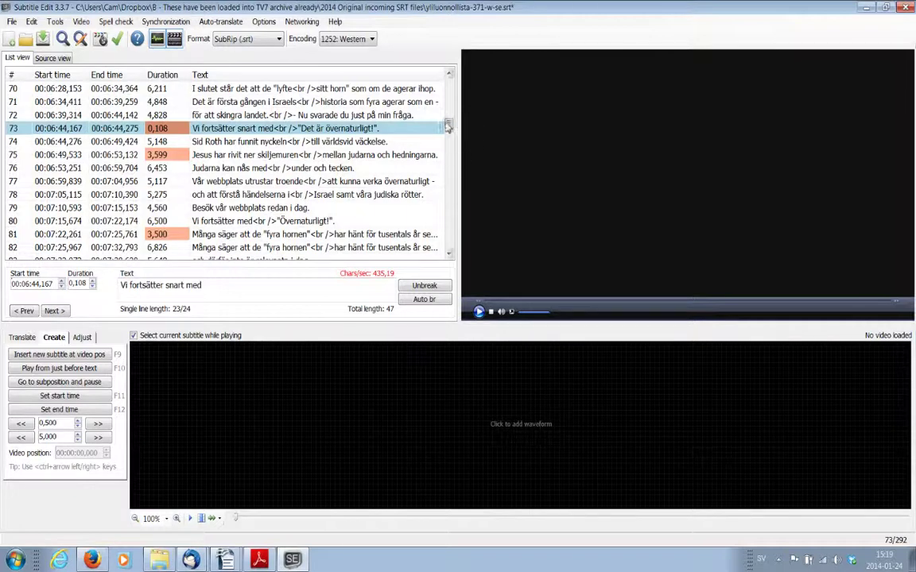
scroll(450, 135, "down", 5)
left_click_drag(450, 135, 451, 159)
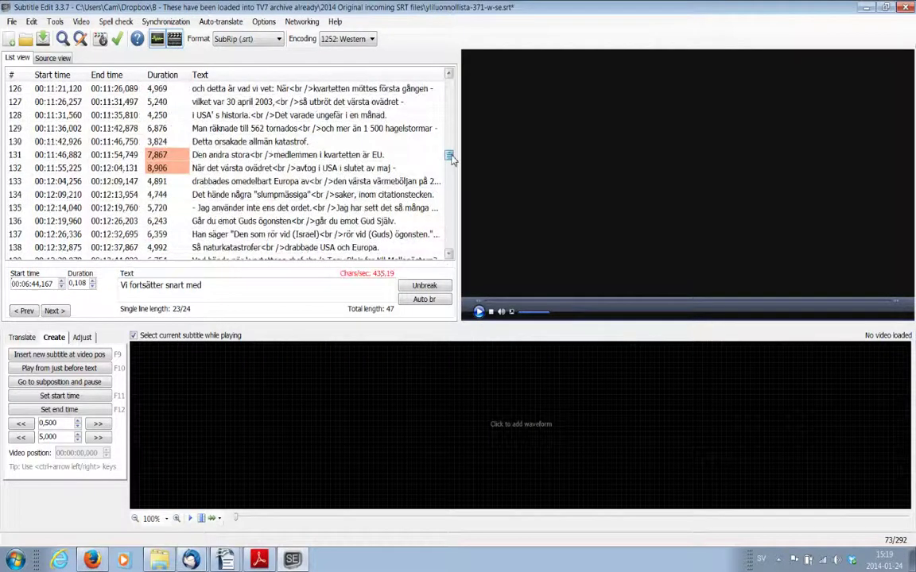